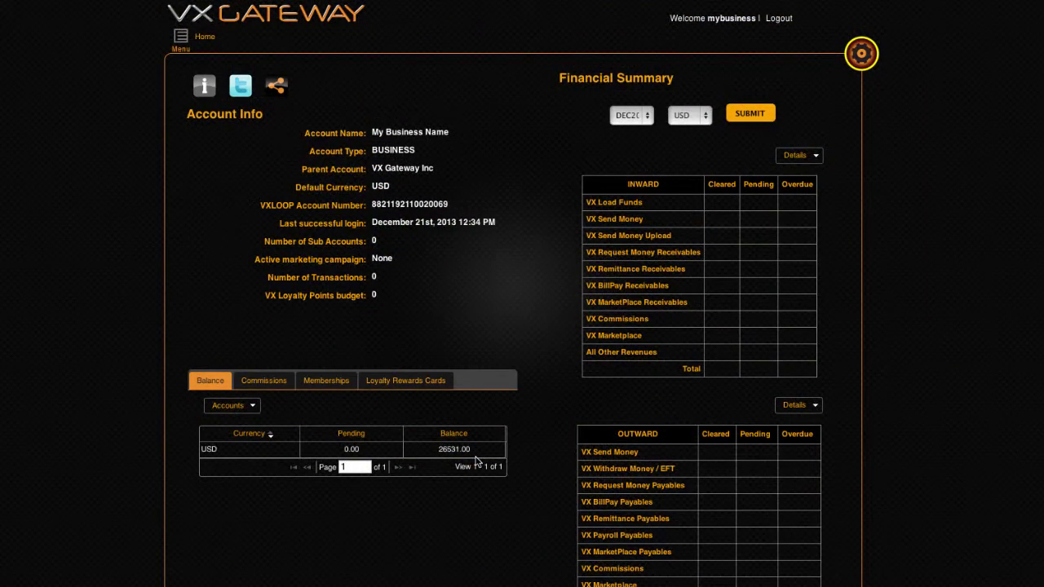
Go to Card Connexions > iCareCard > About iCareCard & ENROLL and start a new enrollment
{"action": "left_click", "coordinate": [182, 44]}
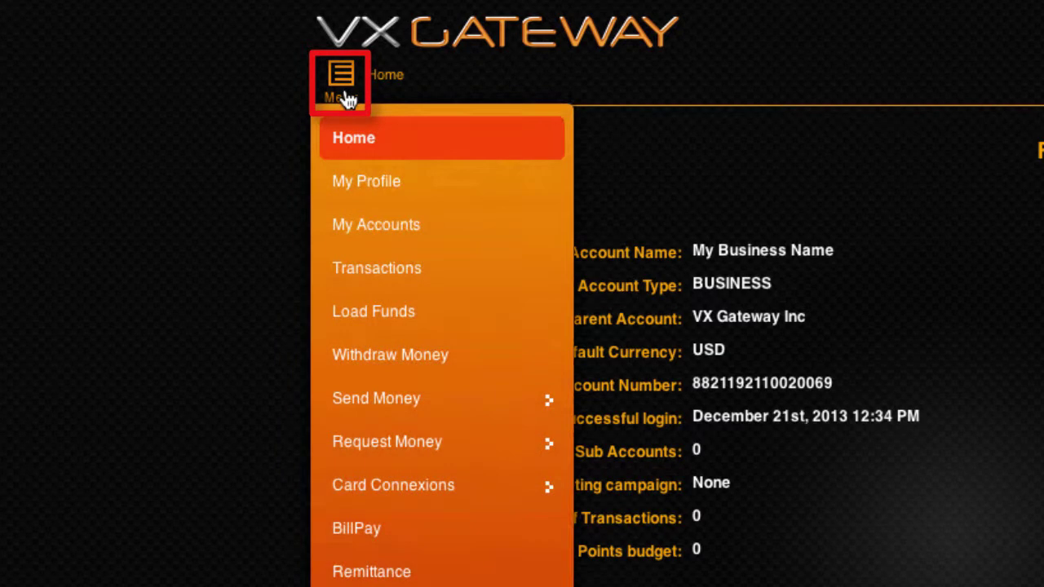
{"action": "left_click", "coordinate": [381, 484]}
{"action": "left_click", "coordinate": [416, 198]}
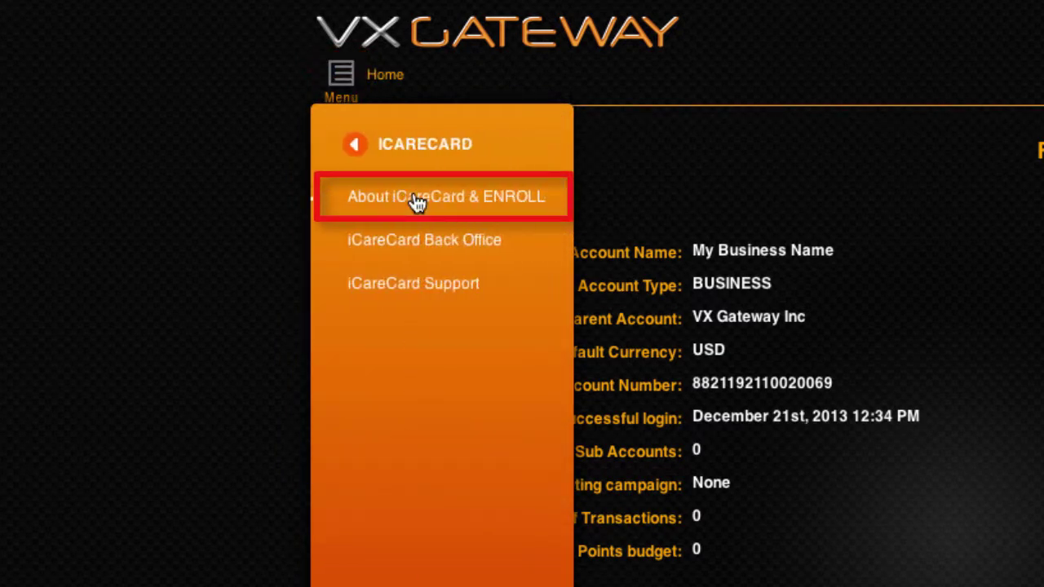
{"action": "left_click", "coordinate": [416, 198]}
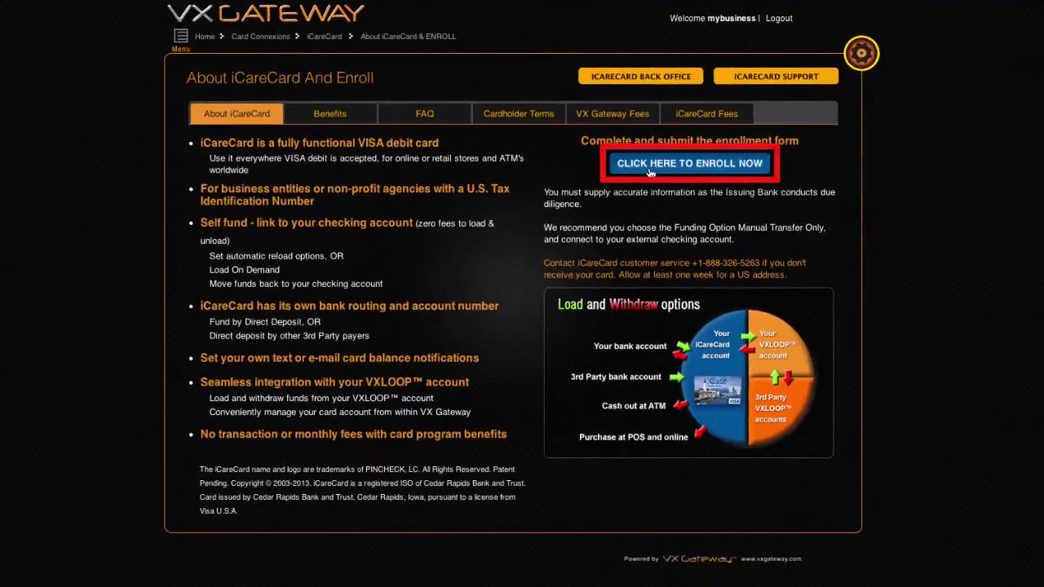
{"action": "left_click", "coordinate": [651, 167]}
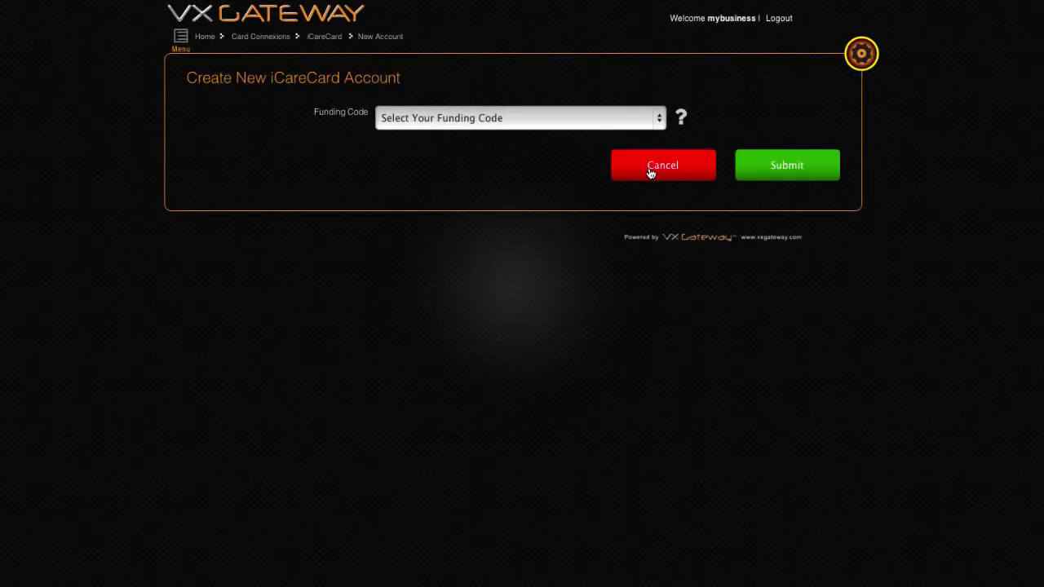
Read the funding code help, then close it
{"action": "left_click", "coordinate": [682, 119]}
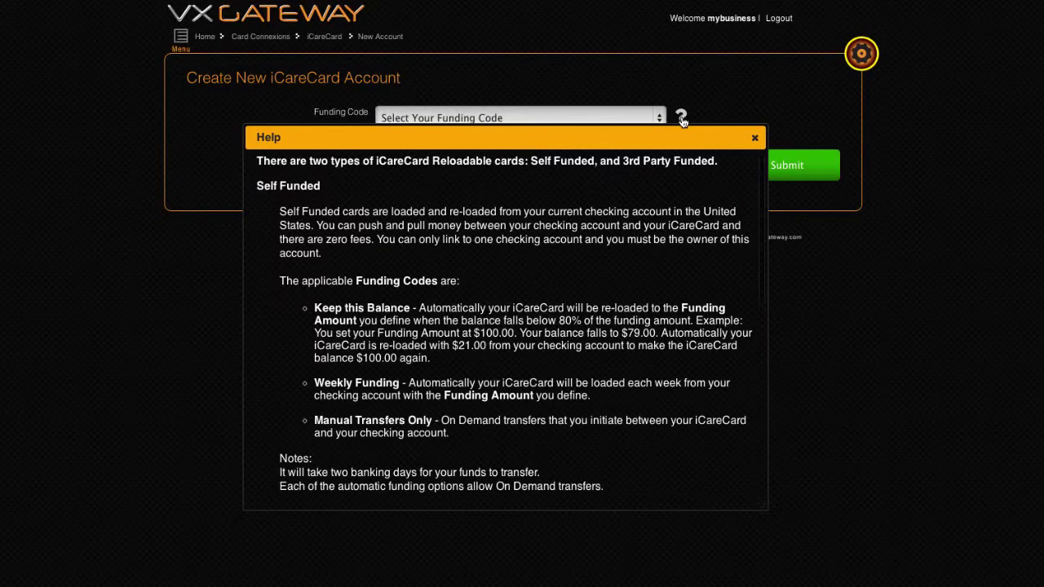
{"action": "scroll", "coordinate": [629, 198], "scroll_direction": "down", "scroll_amount": 3}
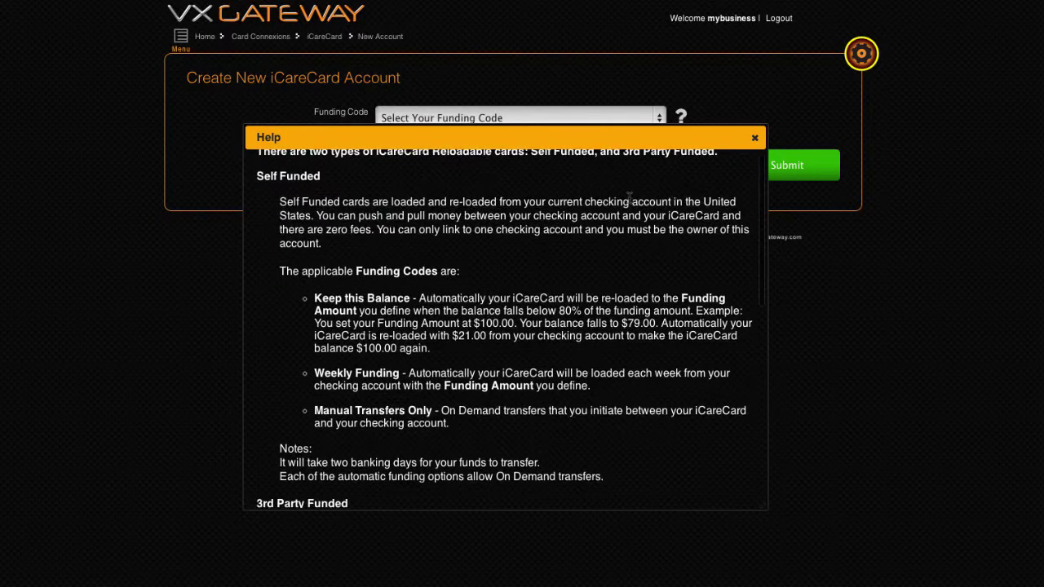
{"action": "scroll", "coordinate": [636, 204], "scroll_direction": "down", "scroll_amount": 8}
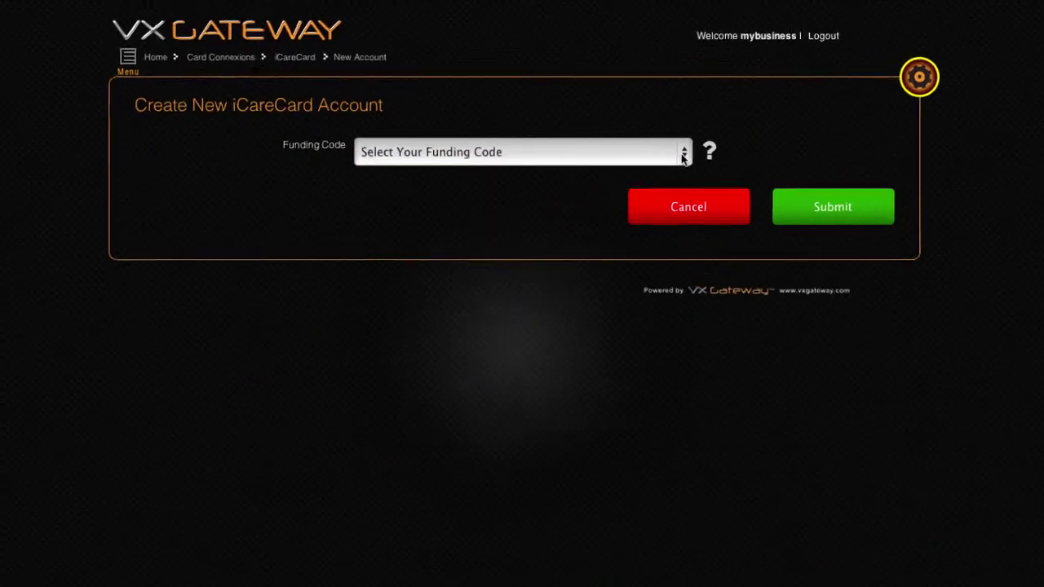
{"action": "left_click", "coordinate": [658, 119]}
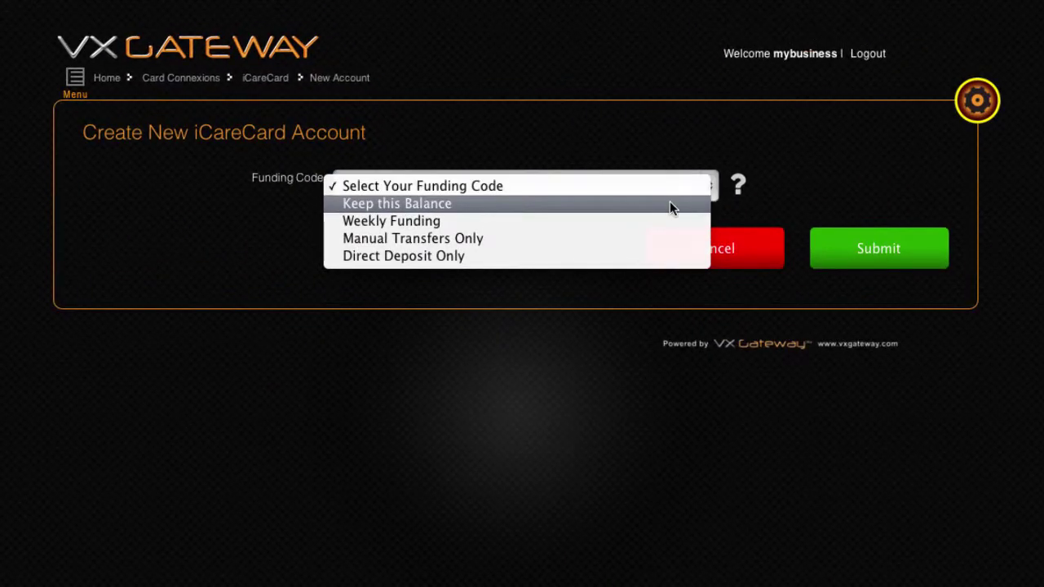
Choose Manual Transfers Only funding and Create new Checking Account as the linked account
{"action": "left_click", "coordinate": [628, 238]}
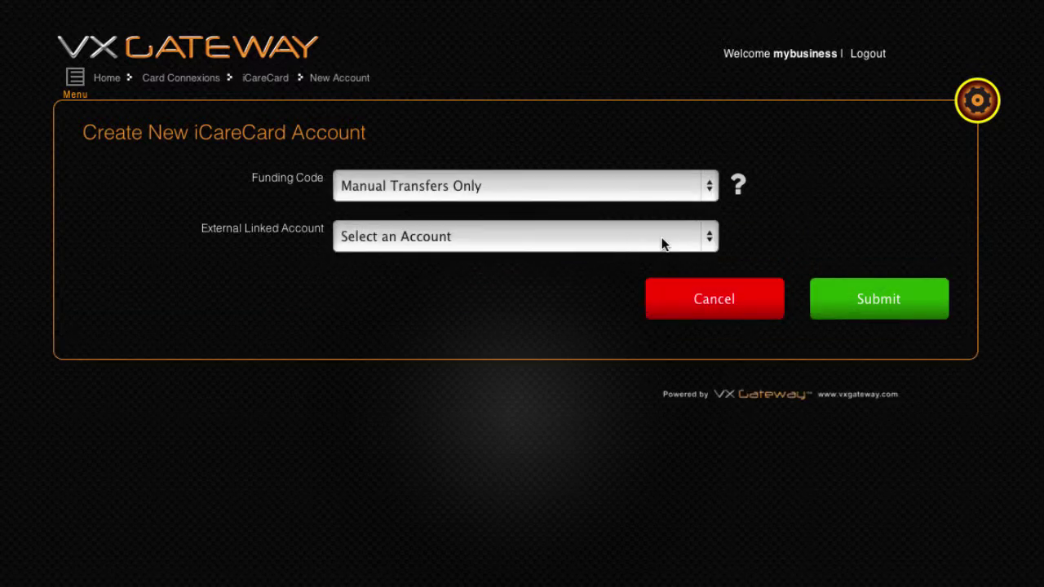
{"action": "left_click", "coordinate": [709, 238]}
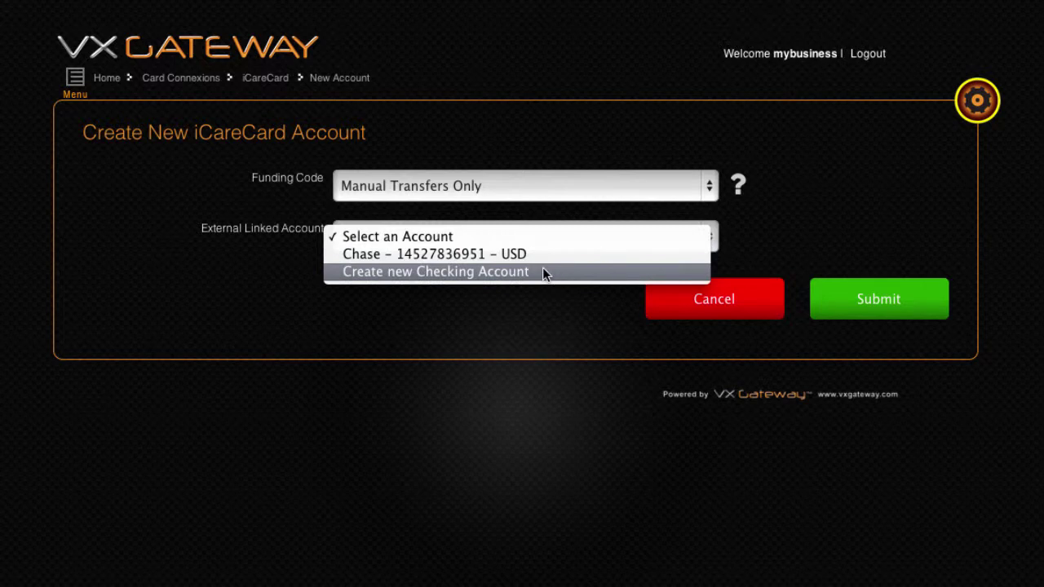
{"action": "left_click", "coordinate": [542, 272]}
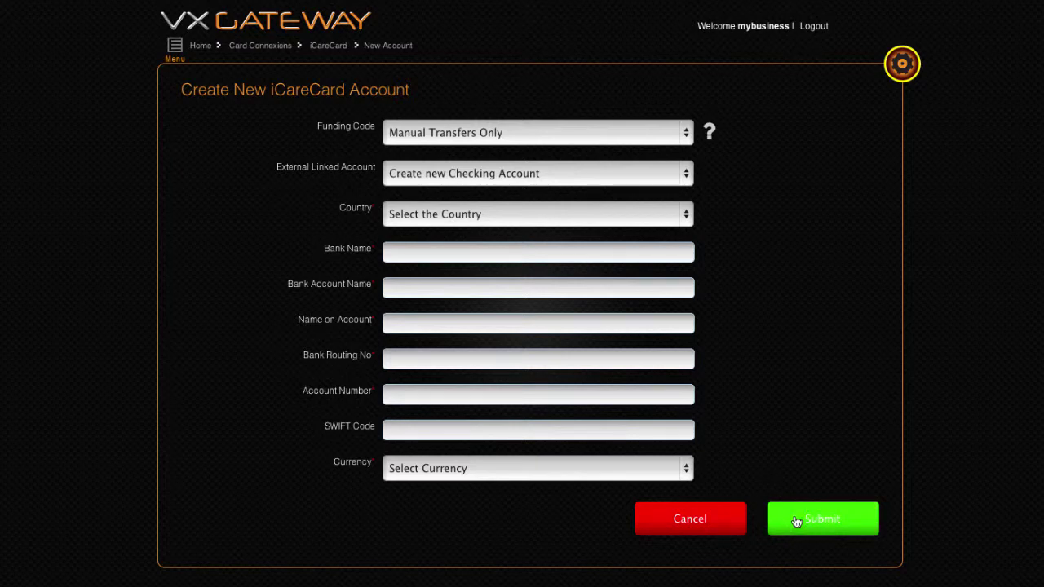
{"action": "left_click", "coordinate": [690, 173]}
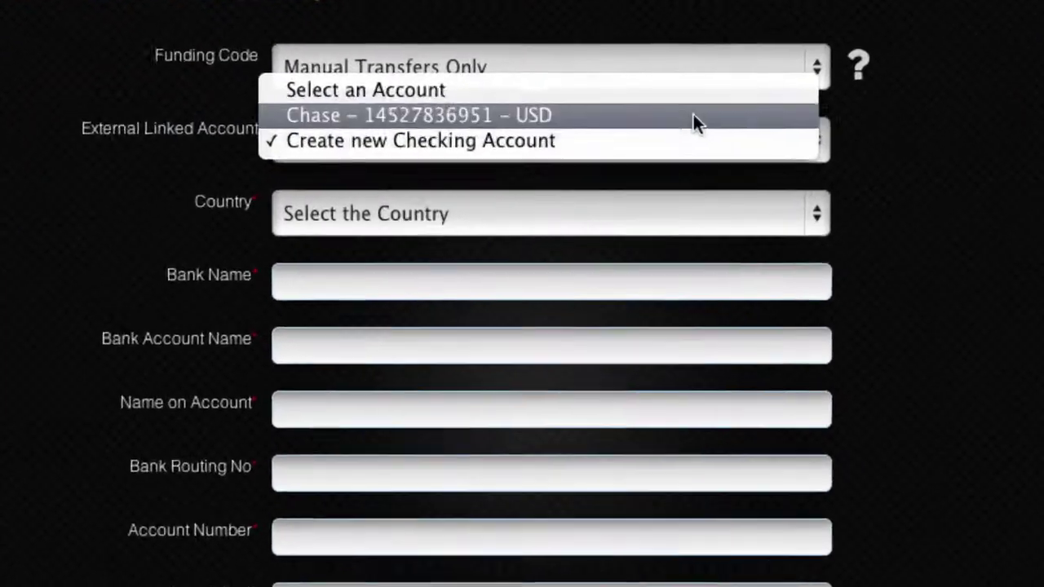
Link the existing Chase checking account and enter a Funding Amount of 30
{"action": "left_click", "coordinate": [618, 159]}
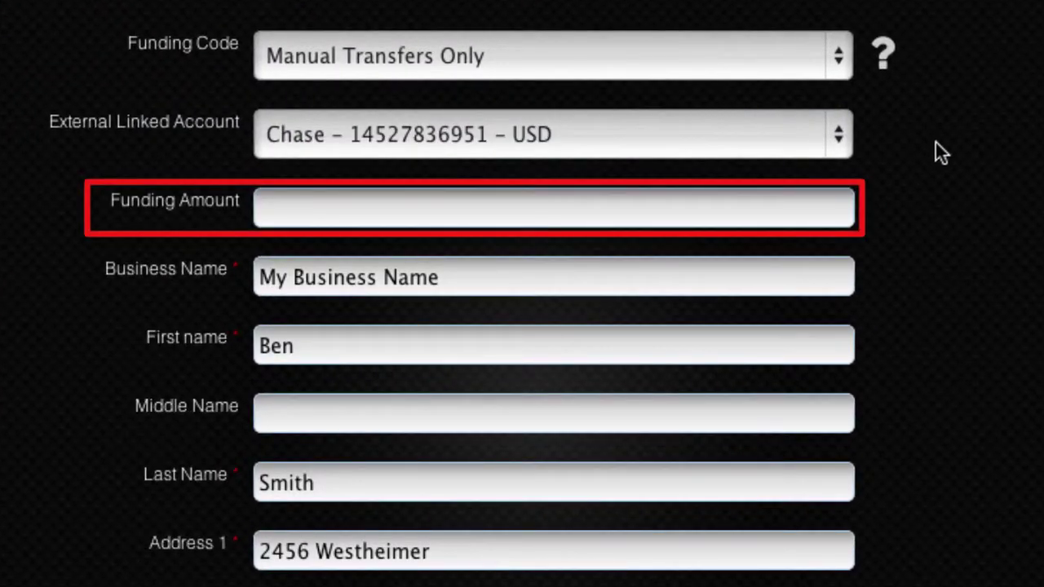
{"action": "left_click", "coordinate": [420, 210]}
{"action": "type", "text": "30"}
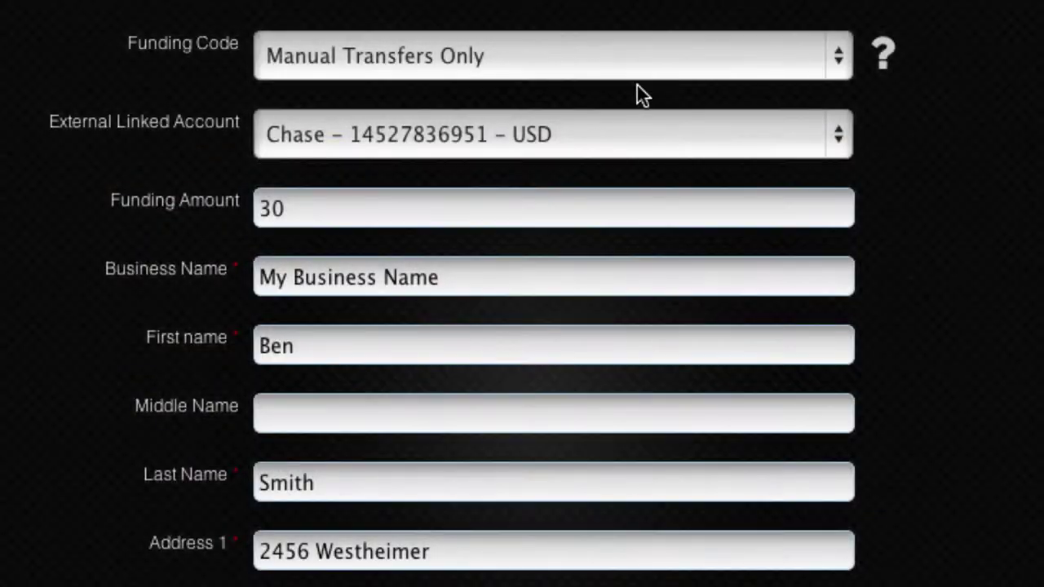
Try Direct Deposit Only funding, then switch back to Manual Transfers Only
{"action": "left_click", "coordinate": [739, 51]}
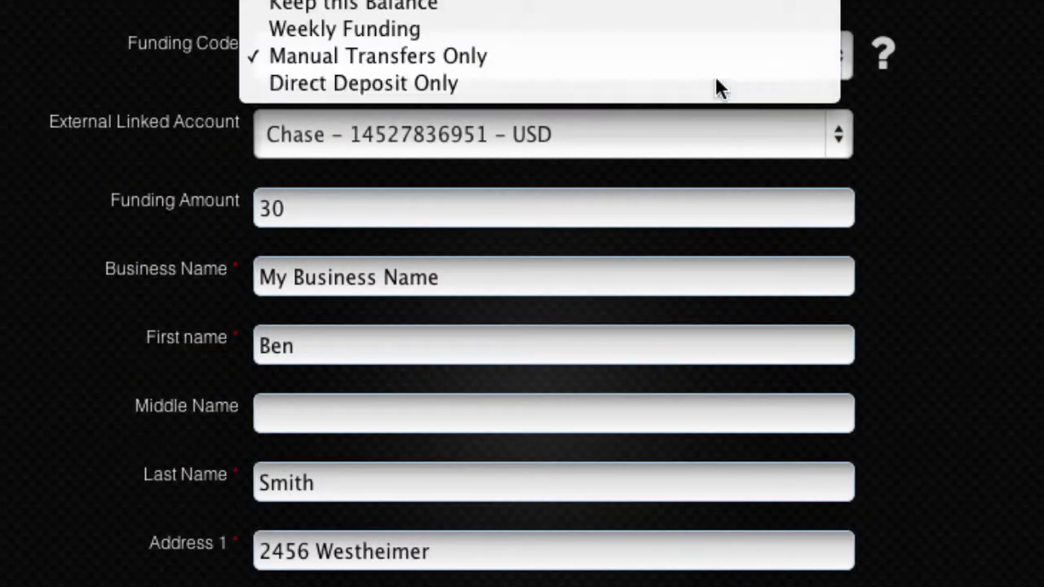
{"action": "left_click", "coordinate": [717, 83]}
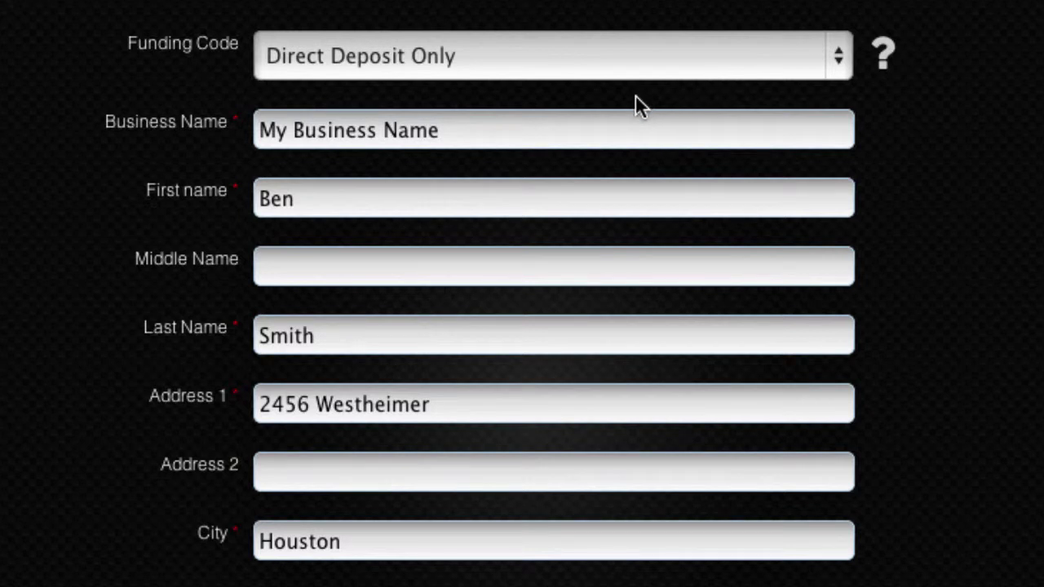
{"action": "left_click", "coordinate": [833, 52]}
{"action": "left_click", "coordinate": [766, 31]}
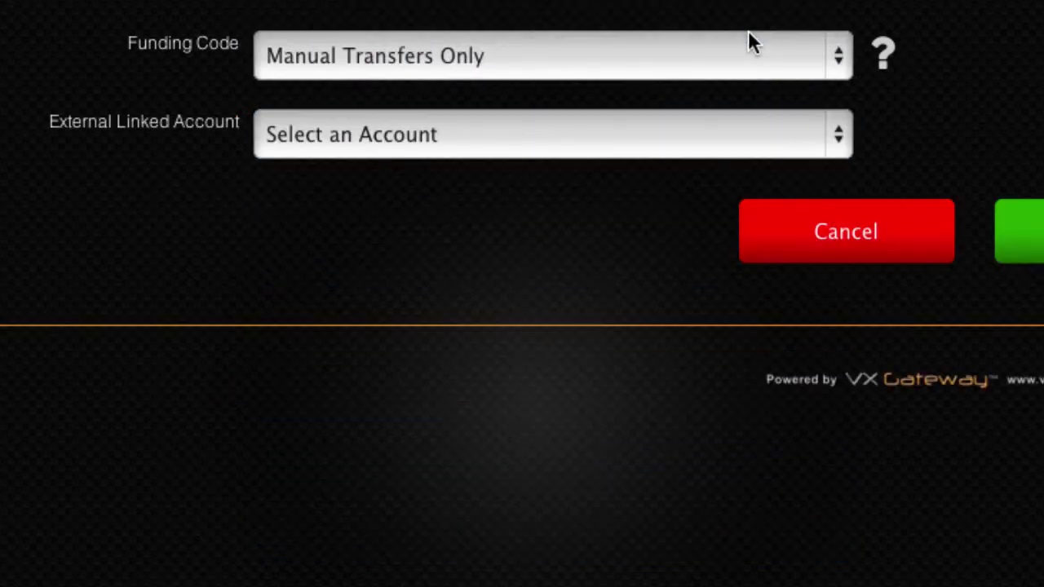
{"action": "left_click", "coordinate": [756, 142]}
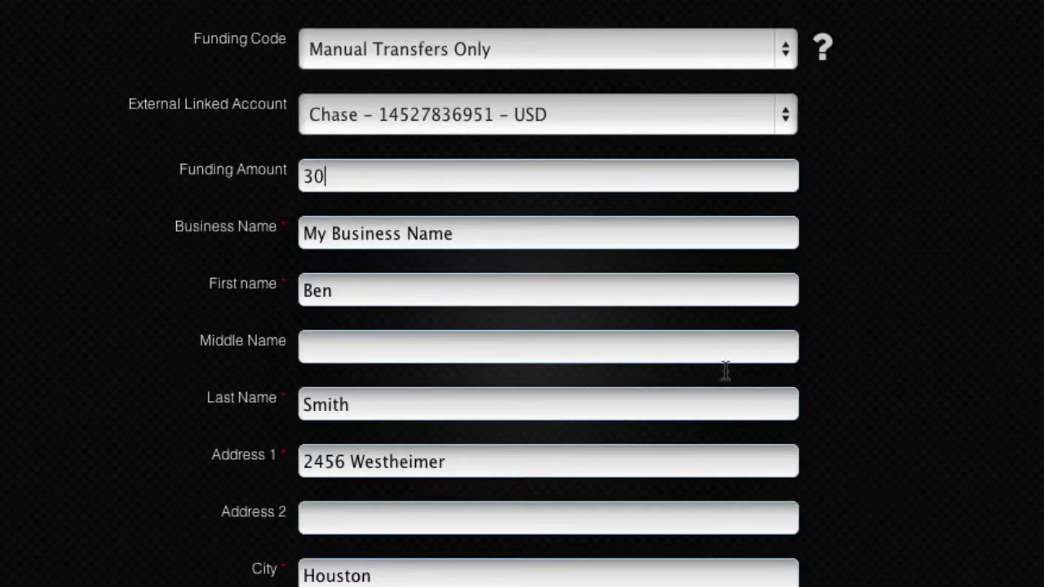
Enter the business's Federal Tax ID and submit the iCareCard enrollment application
{"action": "scroll", "coordinate": [431, 282], "scroll_direction": "down", "scroll_amount": 5}
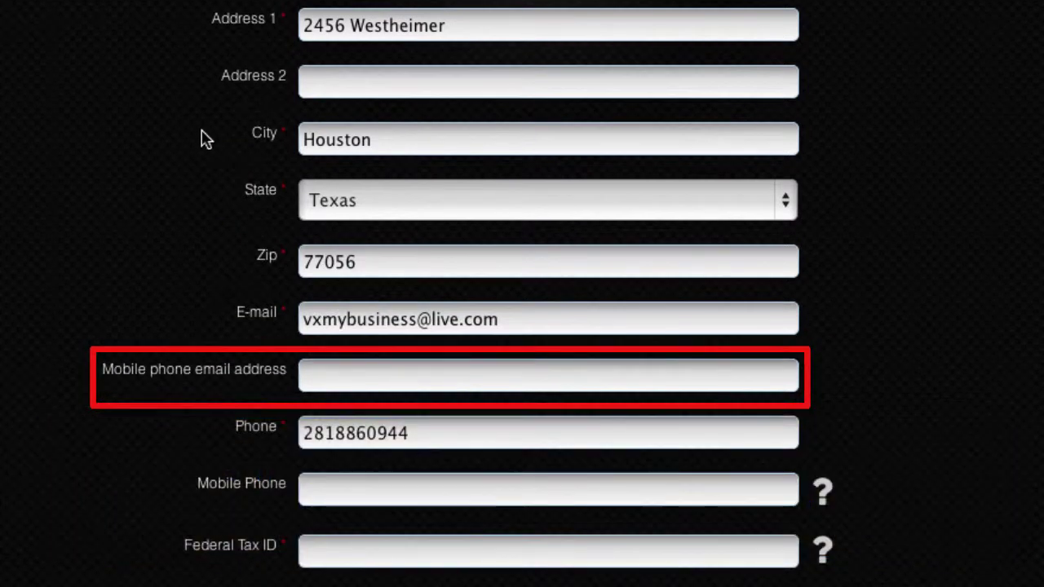
{"action": "left_click", "coordinate": [334, 378]}
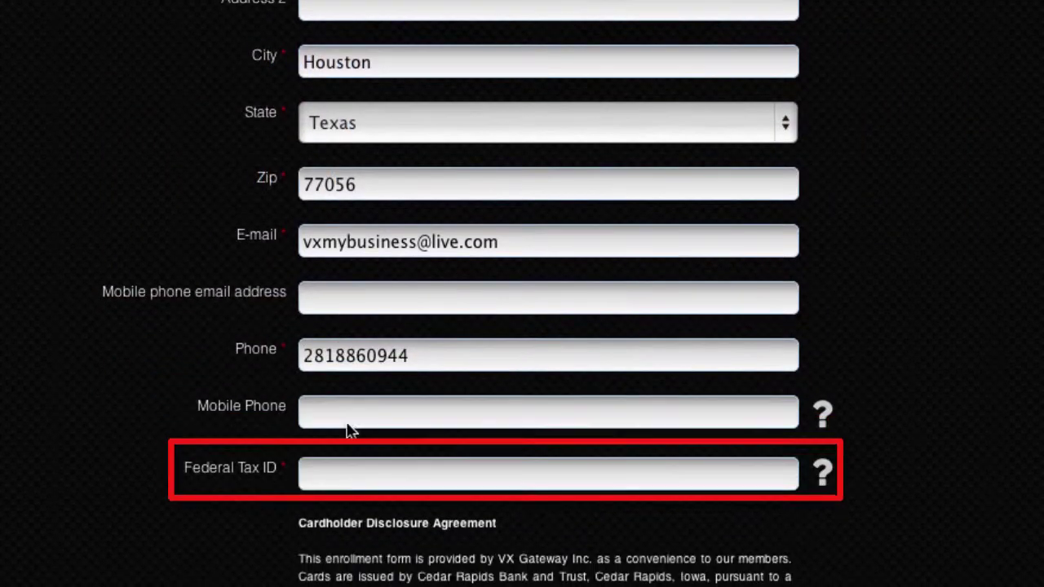
{"action": "left_click", "coordinate": [349, 471]}
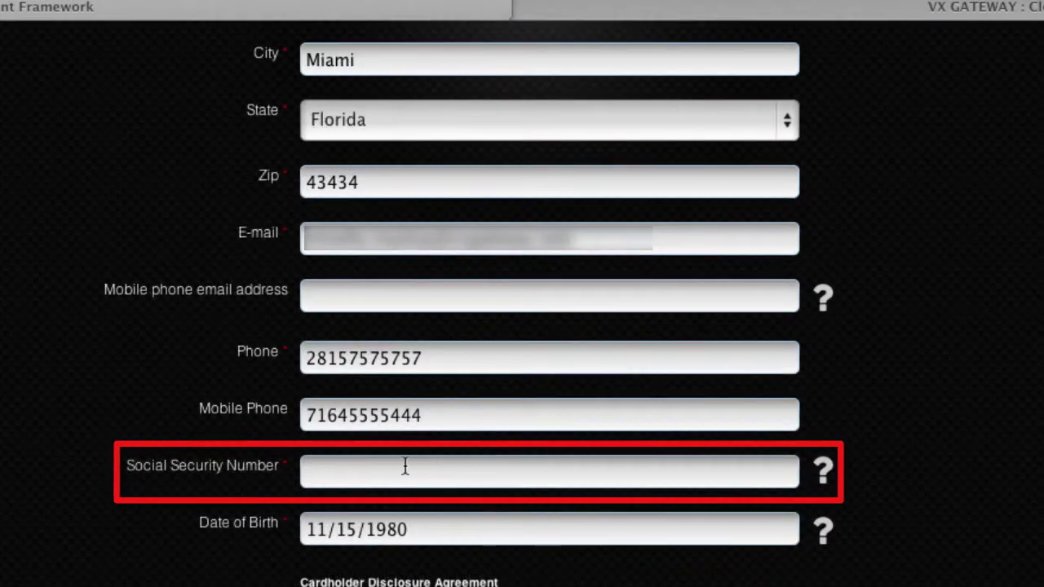
{"action": "left_click", "coordinate": [398, 466]}
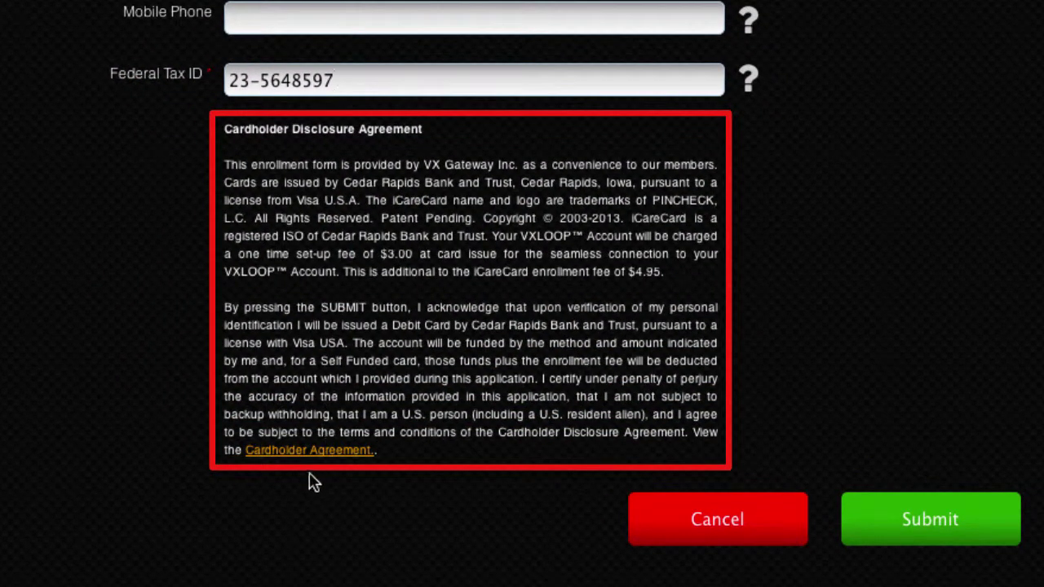
{"action": "left_click", "coordinate": [936, 538]}
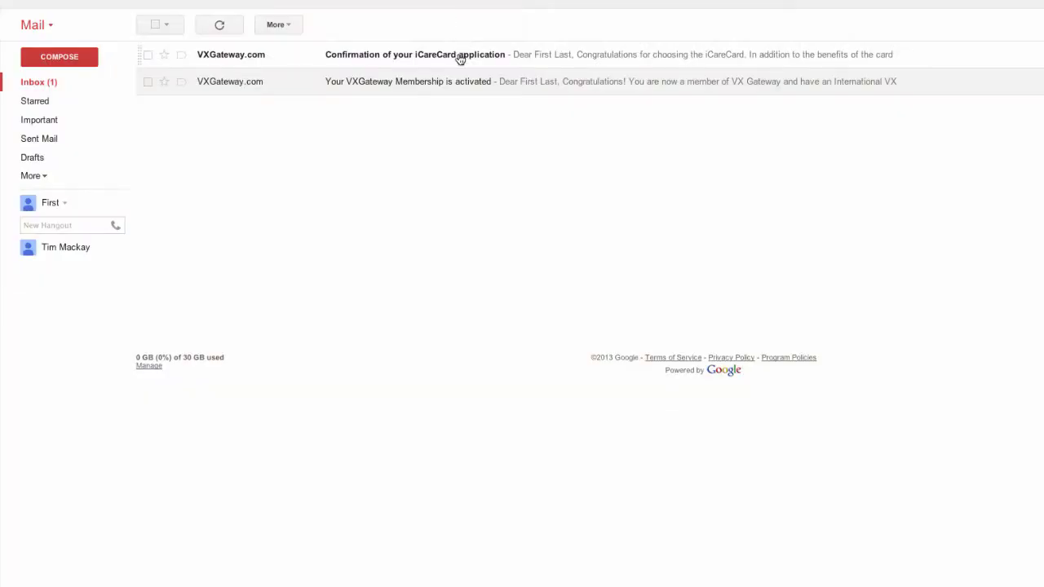
Open the 'Confirmation of your iCareCard application' email from VXGateway.com
{"action": "left_click", "coordinate": [460, 58]}
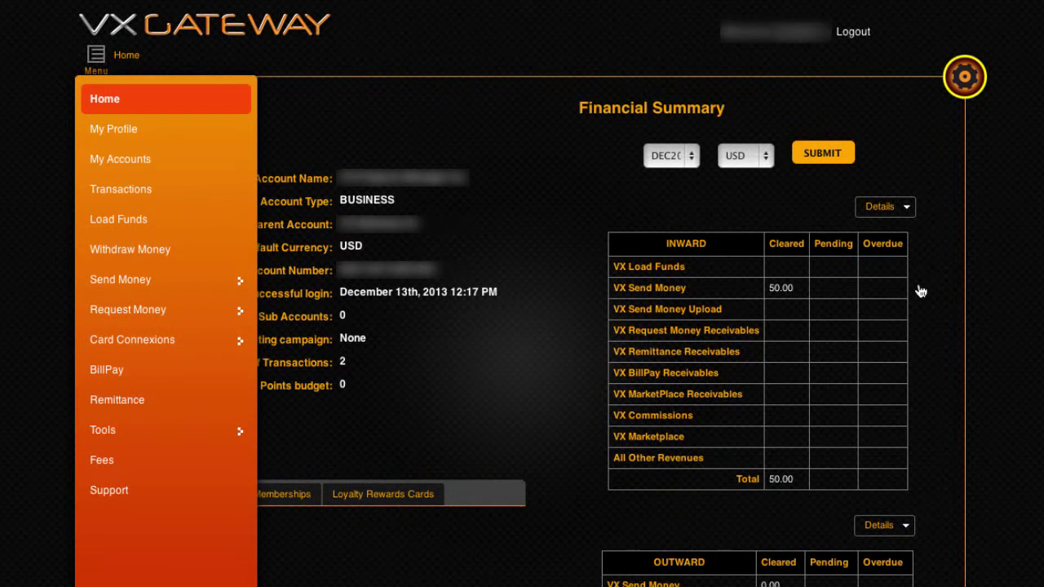
Go to the Verify tab of iCareCard Back Office
{"action": "left_click", "coordinate": [173, 339]}
{"action": "left_click", "coordinate": [164, 145]}
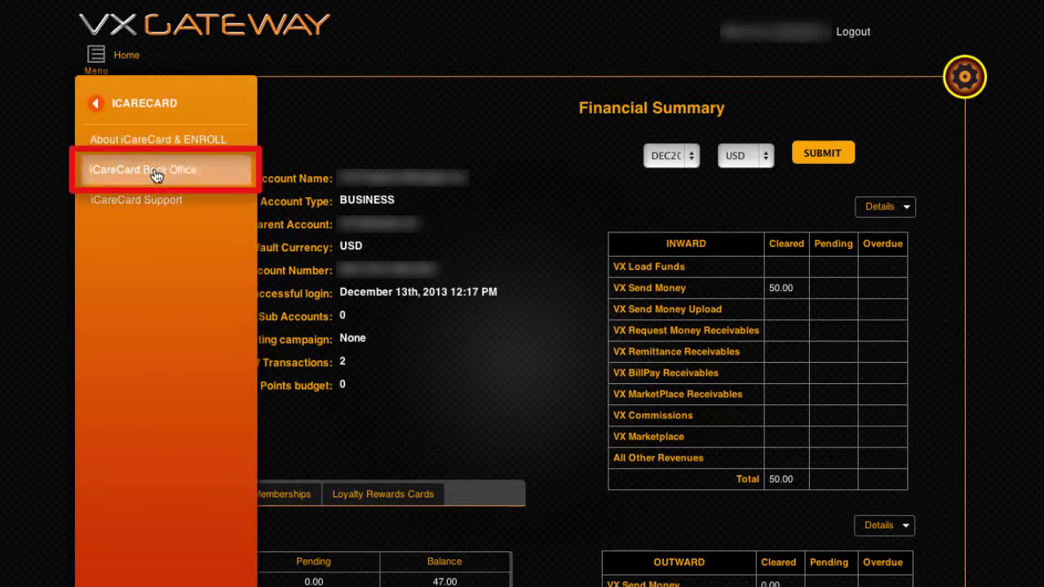
{"action": "left_click", "coordinate": [156, 173]}
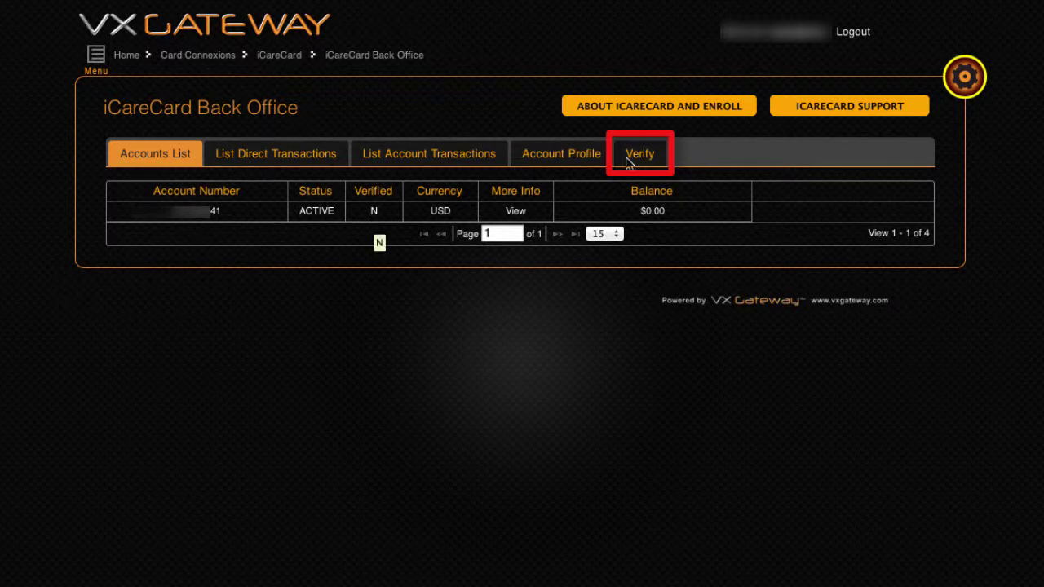
{"action": "left_click", "coordinate": [628, 161]}
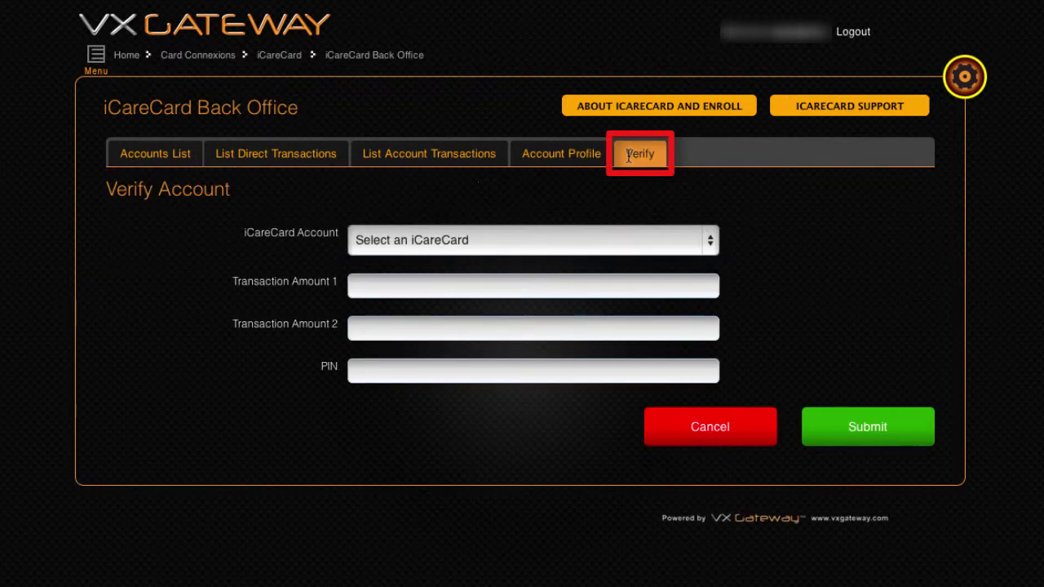
Verify the USD iCareCard with amounts 0.10 and 4.85 plus the card PIN
{"action": "left_click", "coordinate": [569, 238]}
{"action": "left_click", "coordinate": [565, 254]}
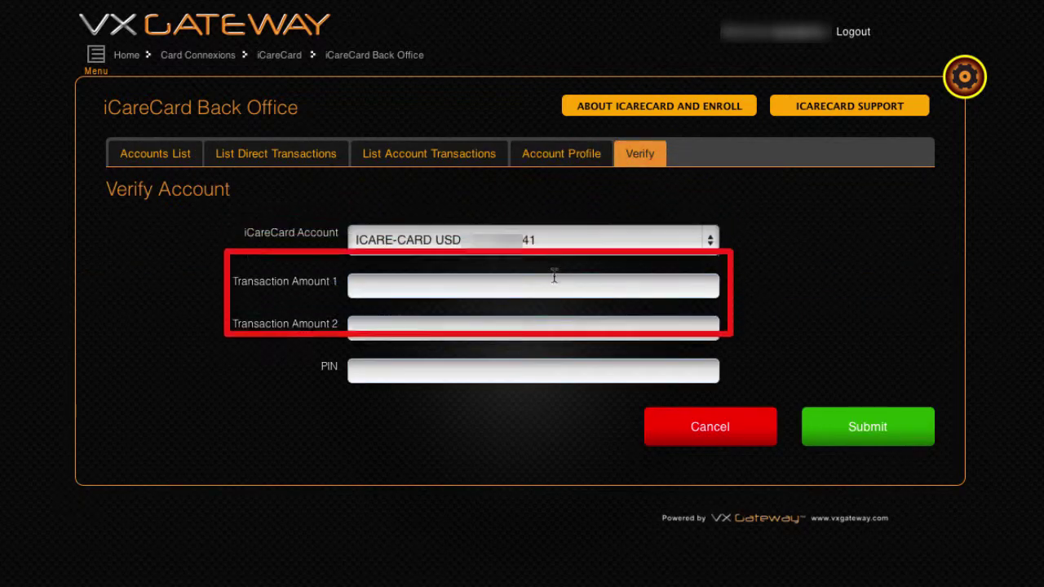
{"action": "left_click", "coordinate": [553, 278]}
{"action": "type", "text": "0.10"}
{"action": "key", "text": "Tab"}
{"action": "type", "text": "4.85"}
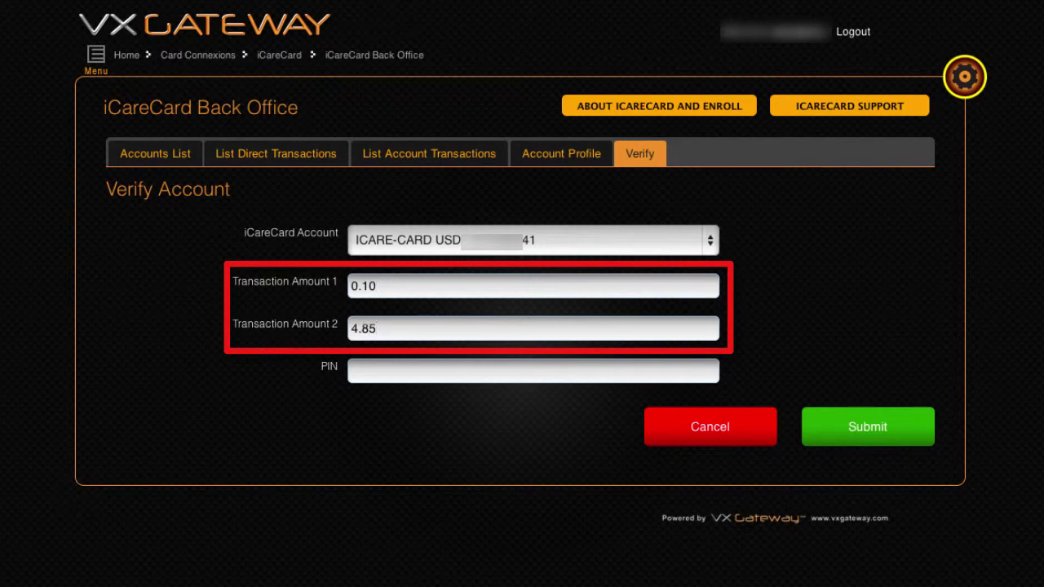
{"action": "left_click", "coordinate": [384, 371]}
{"action": "type", "text": "1234"}
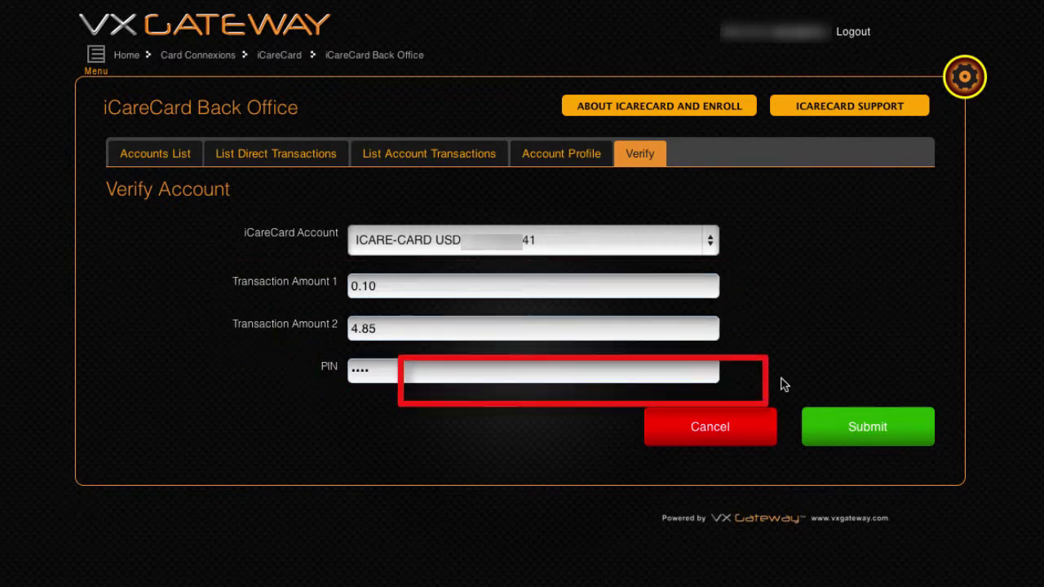
{"action": "left_click", "coordinate": [871, 427]}
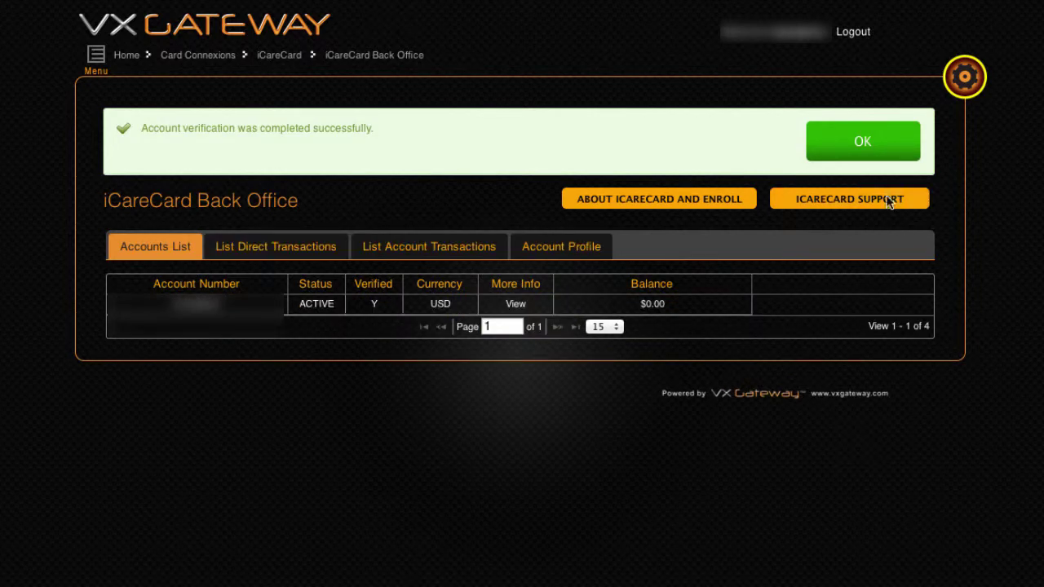
{"action": "left_click", "coordinate": [878, 154]}
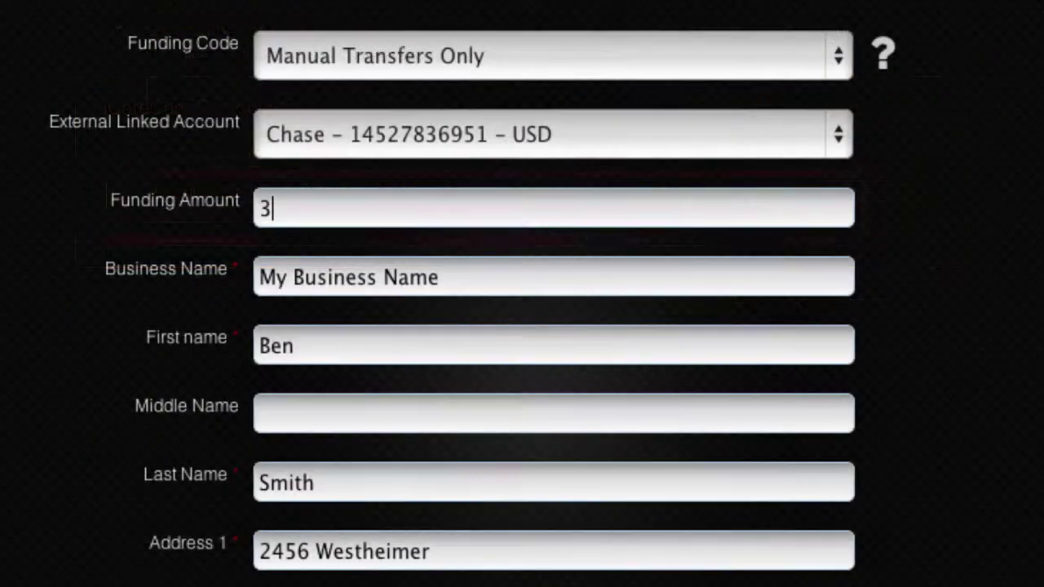
Complete the Funding Amount as 30 by adding a 0
{"action": "type", "text": "0"}
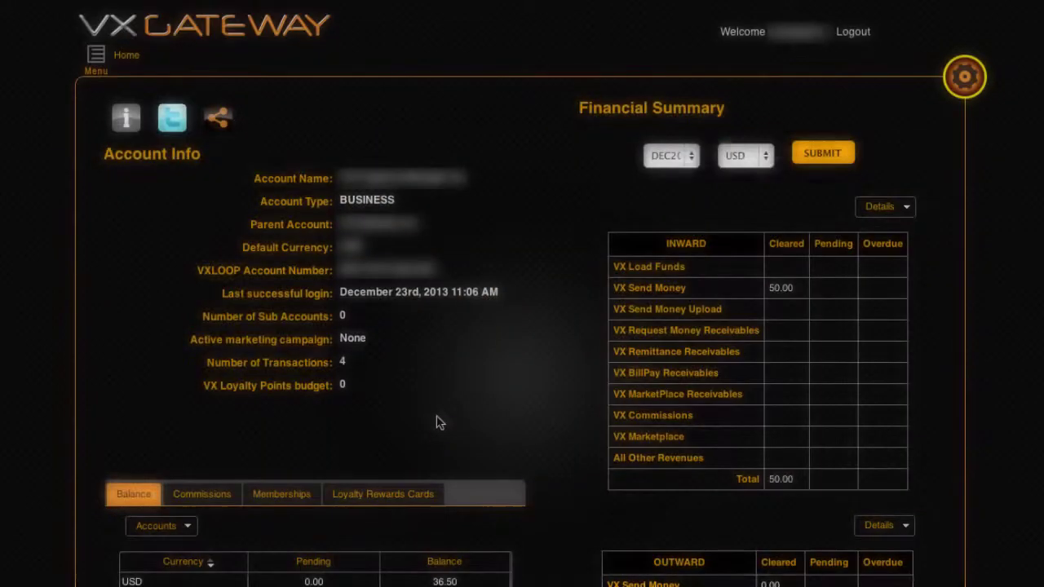
Check the $139.75 balance in iCareCard Back Office, then open iCareCard Support
{"action": "left_click", "coordinate": [104, 67]}
{"action": "left_click", "coordinate": [122, 341]}
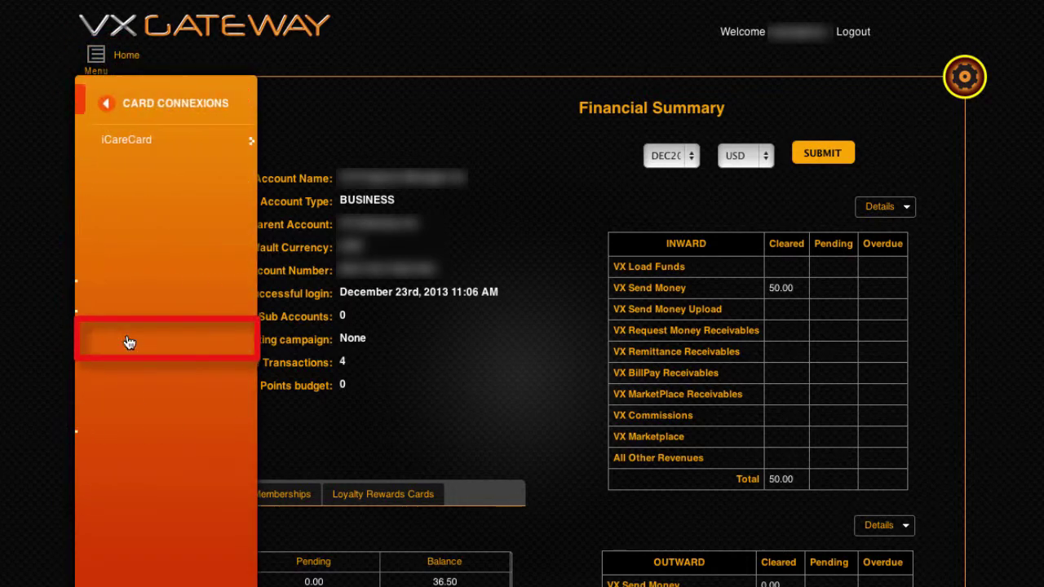
{"action": "left_click", "coordinate": [124, 142]}
{"action": "left_click", "coordinate": [128, 173]}
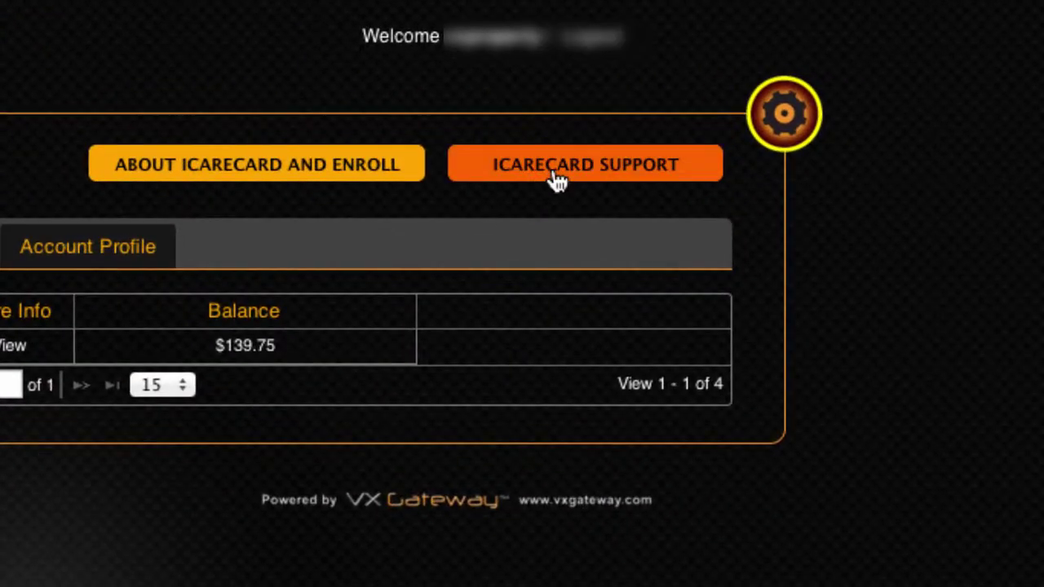
{"action": "left_click", "coordinate": [815, 115]}
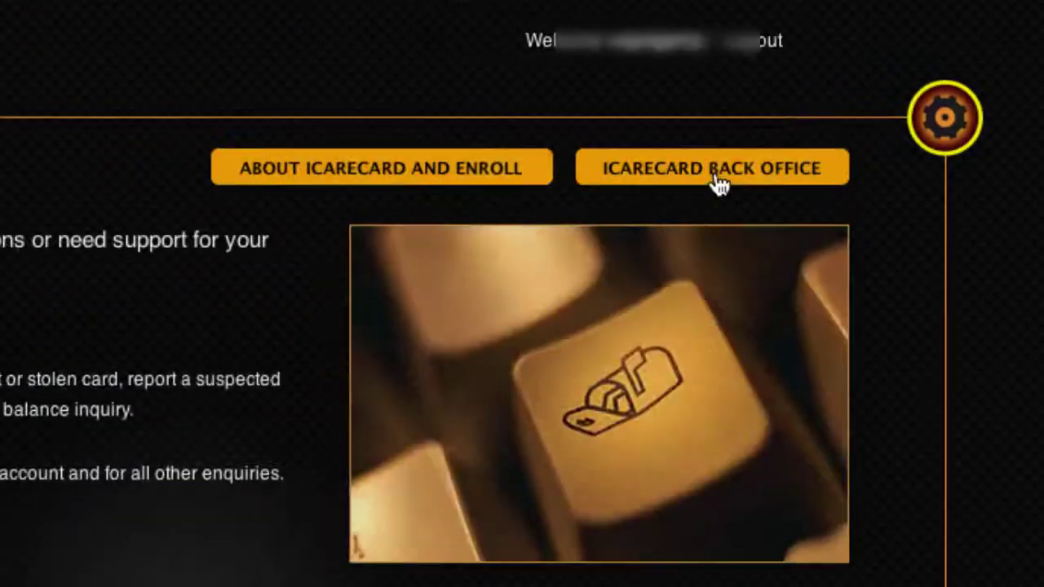